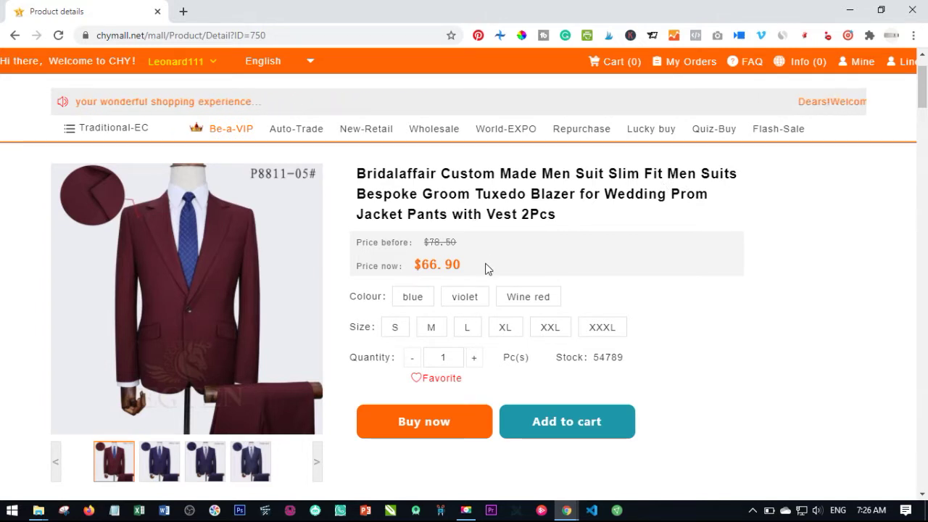
Scroll through the $66.90 wine-red jacket, pants and vest suit's product details
scroll(487, 269, "down", 1)
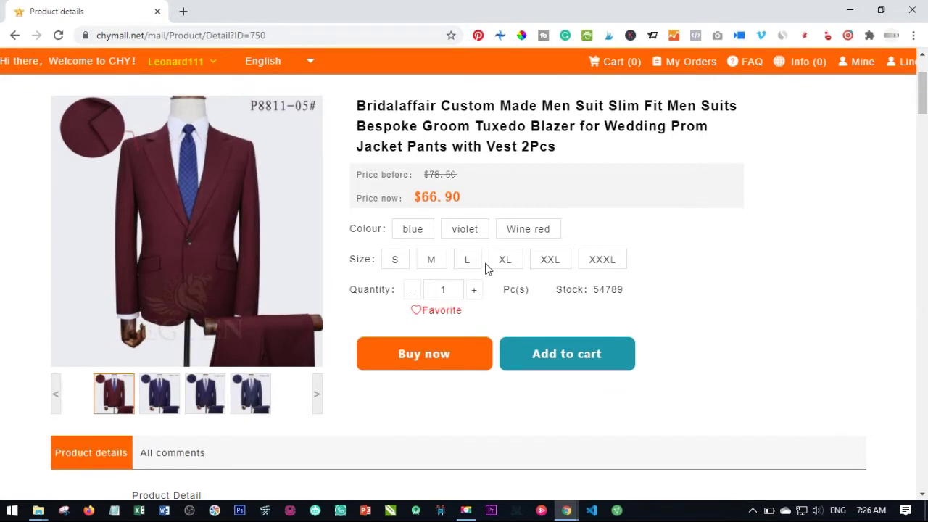
scroll(379, 358, "down", 3)
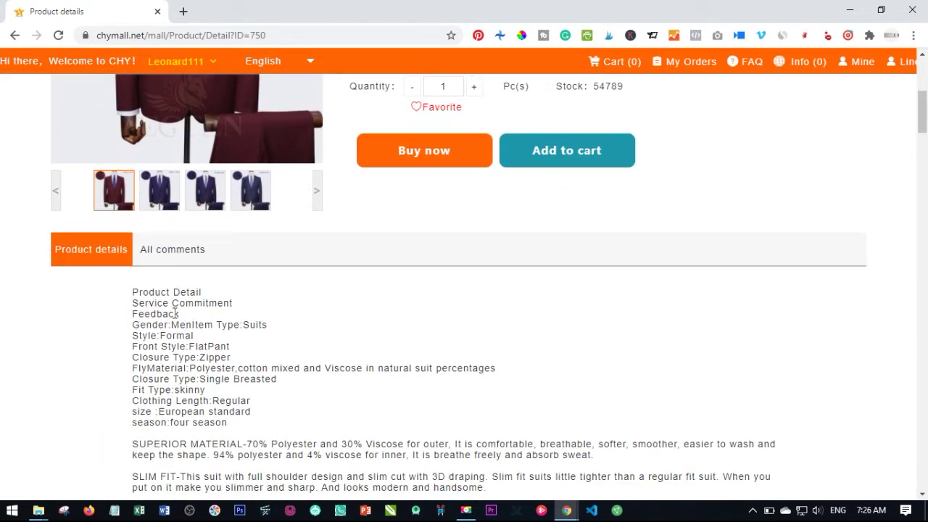
scroll(211, 337, "down", 2)
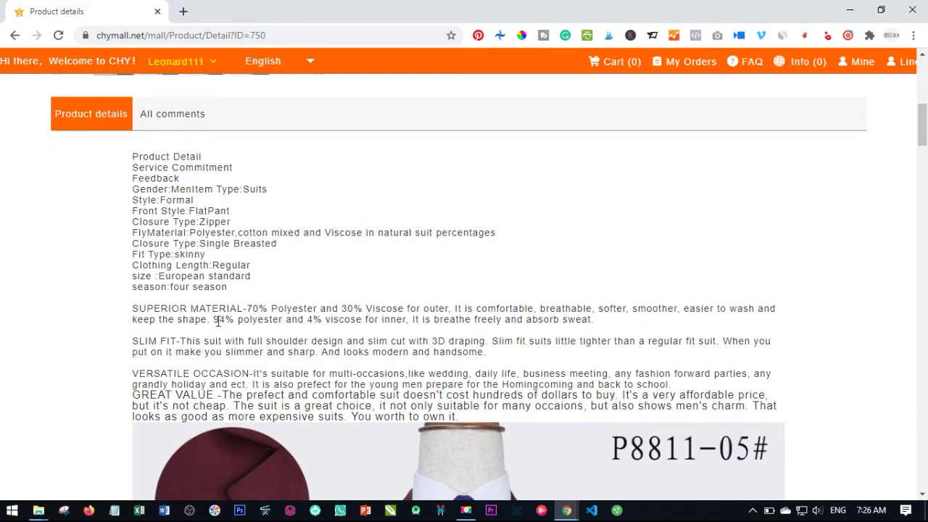
scroll(305, 320, "up", 4)
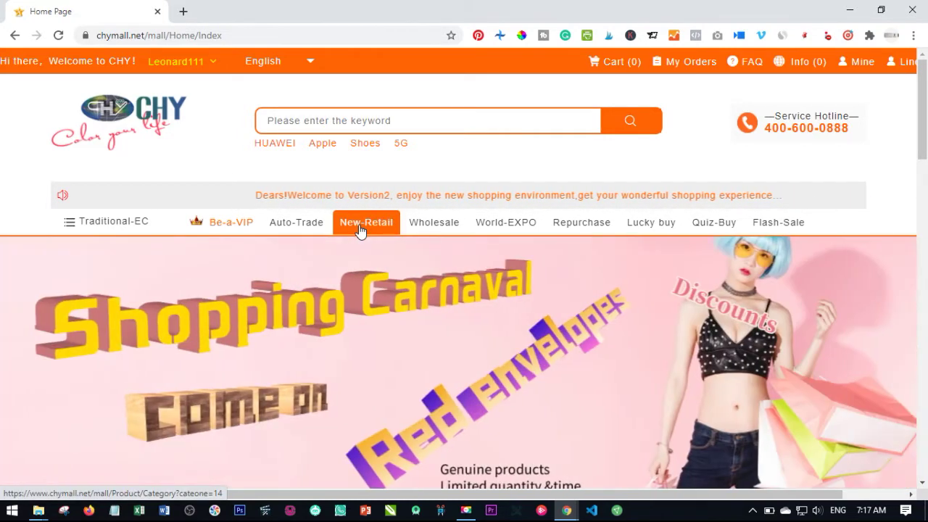
Open the Quantum fuel saver card from the New-Retail section
left_click(361, 225)
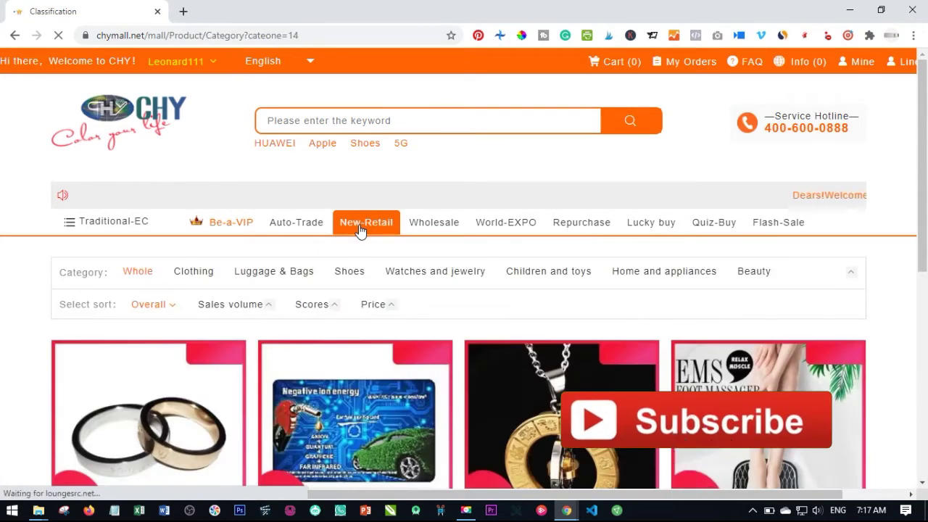
scroll(361, 227, "down", 2)
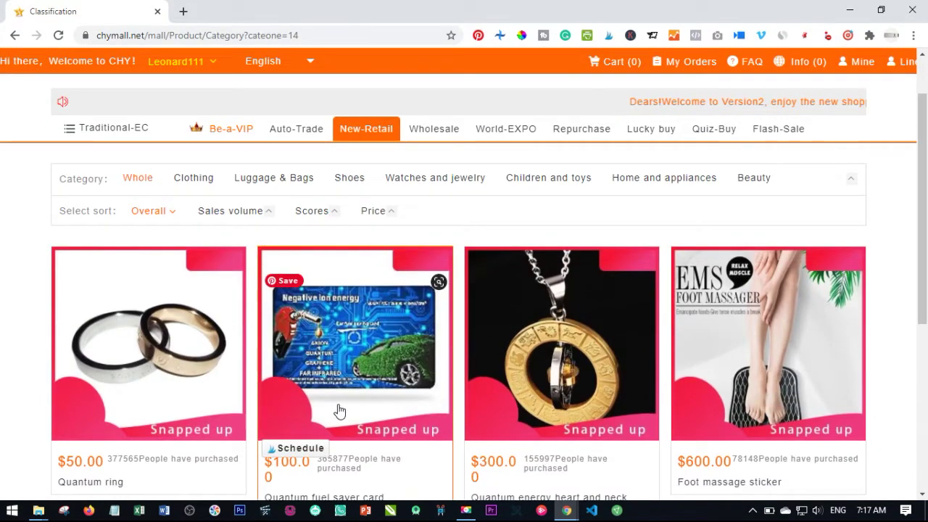
scroll(313, 326, "down", 1)
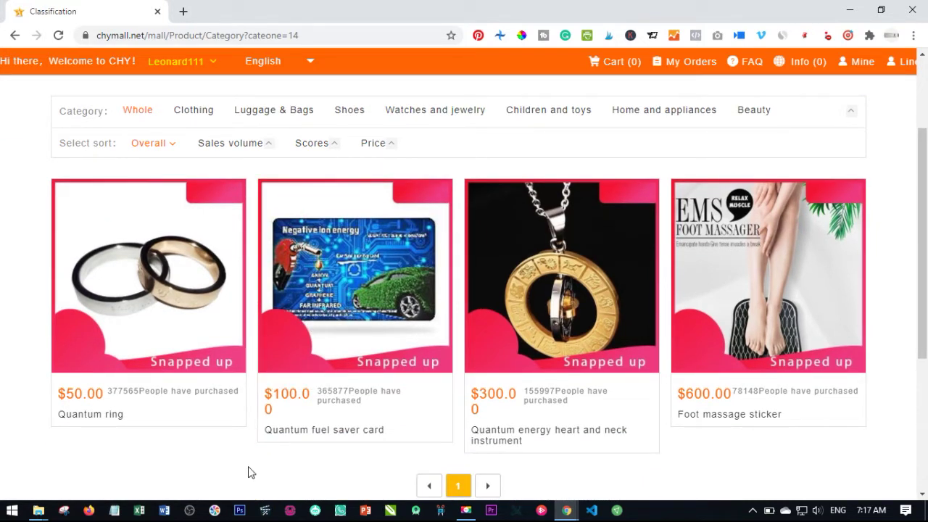
left_click(336, 328)
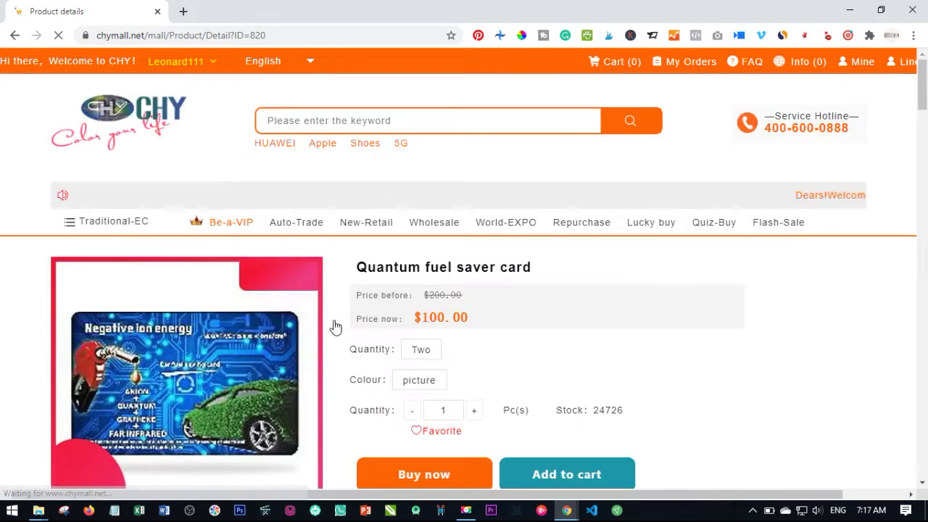
Choose quantity option Two and colour picture, then buy the $100.00 card now
scroll(501, 347, "down", 2)
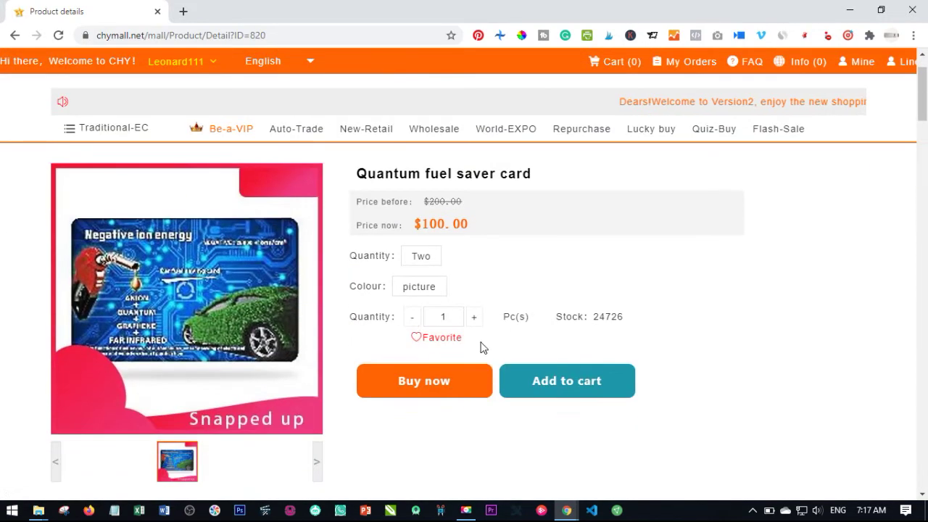
left_click(424, 258)
left_click(419, 288)
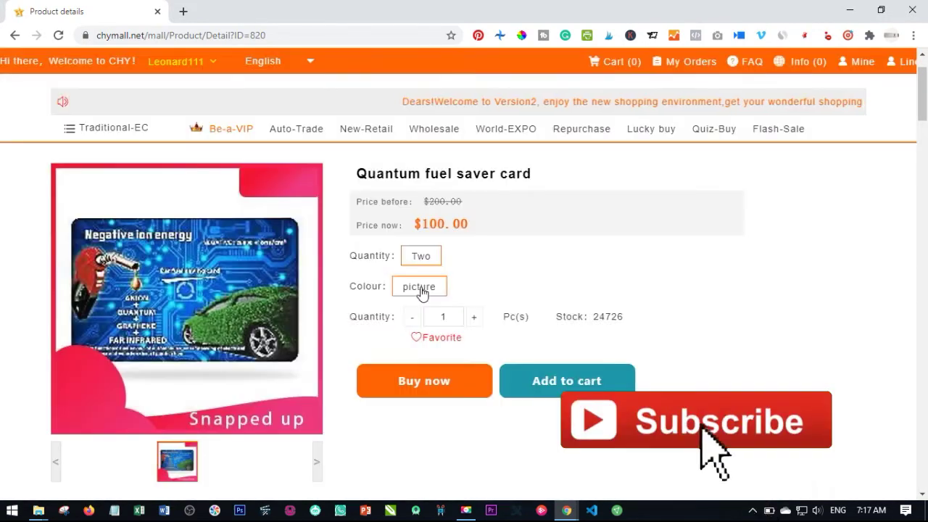
left_click(425, 386)
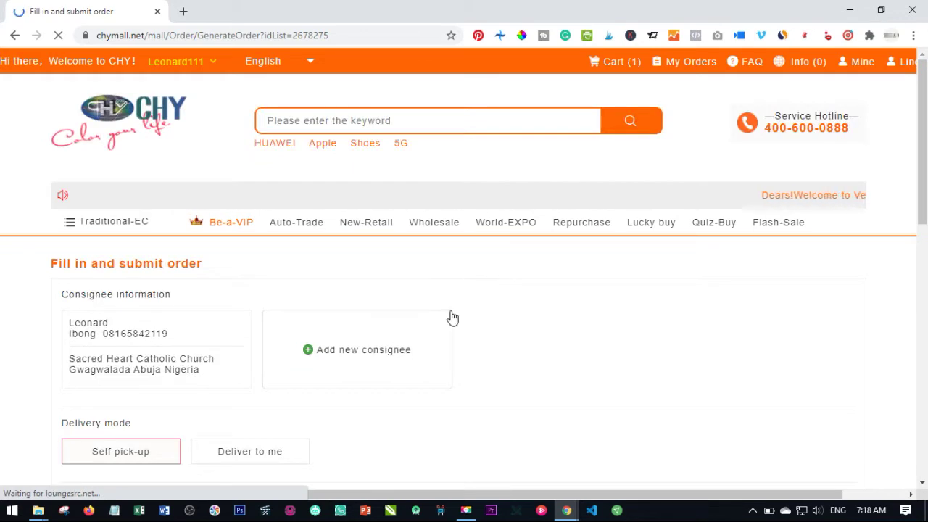
Select the saved consignee with Deliver to me, then continue to the $100.00 payment
scroll(312, 276, "down", 2)
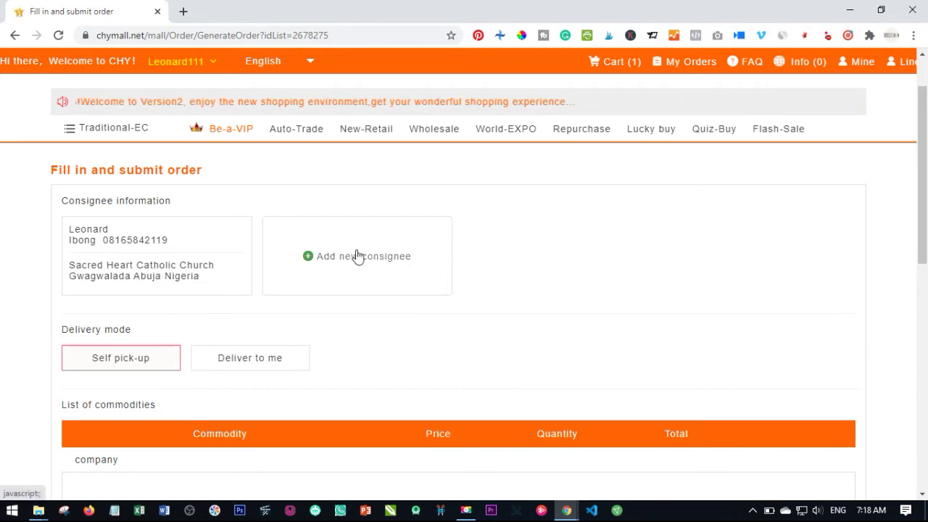
left_click(125, 263)
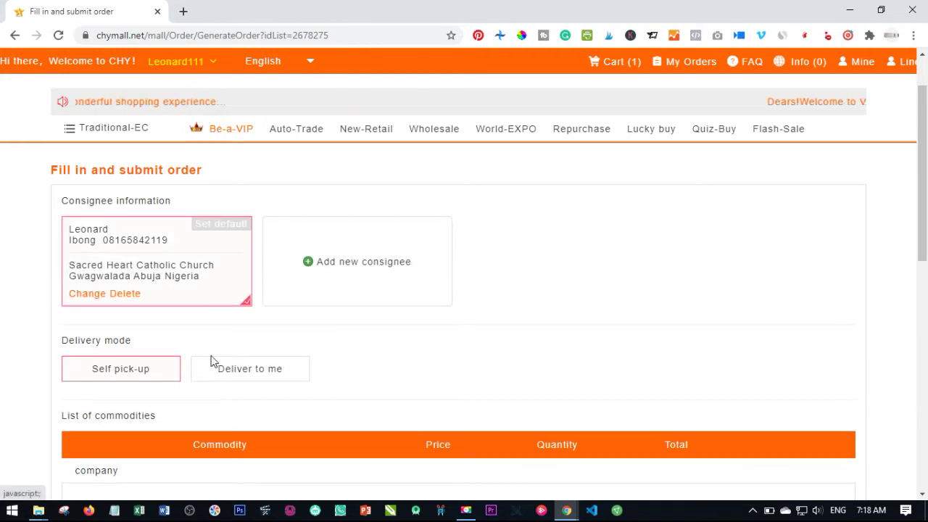
scroll(199, 366, "down", 1)
left_click(244, 309)
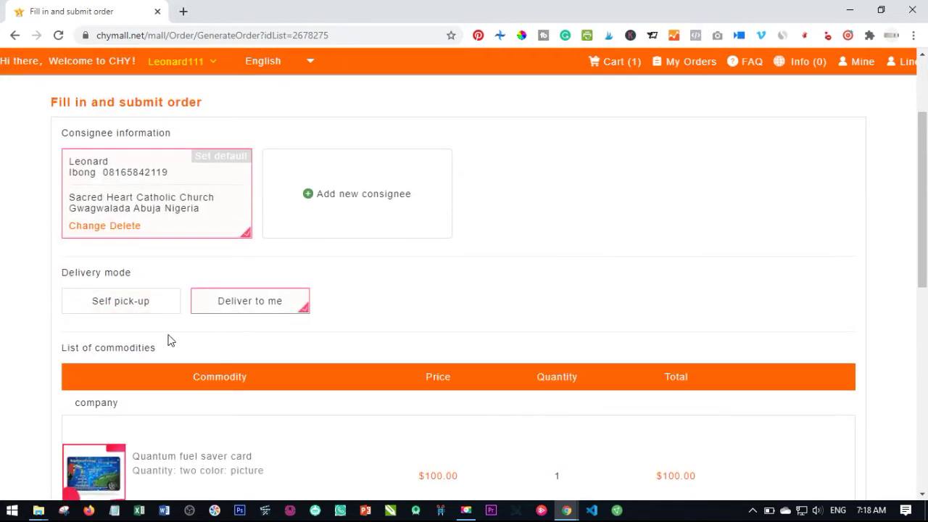
scroll(338, 270, "down", 2)
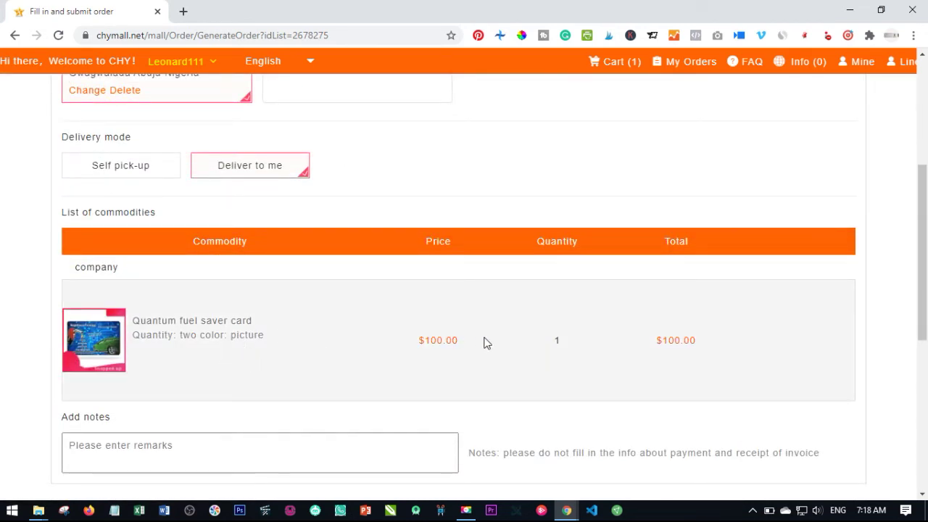
scroll(486, 343, "down", 2)
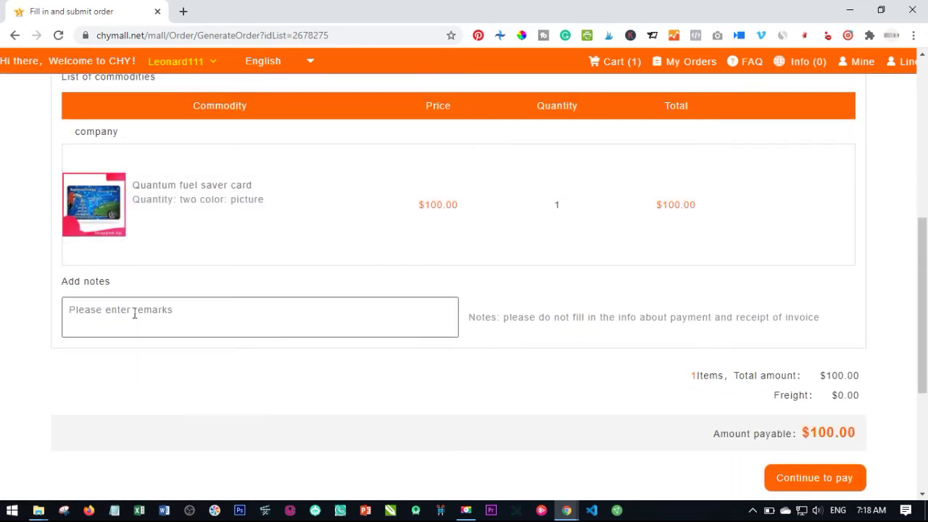
scroll(555, 344, "down", 2)
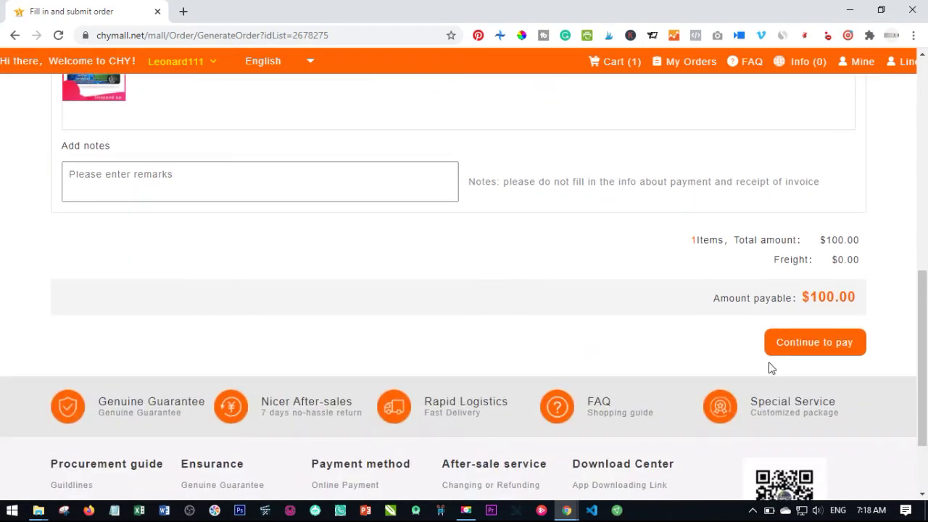
left_click(816, 344)
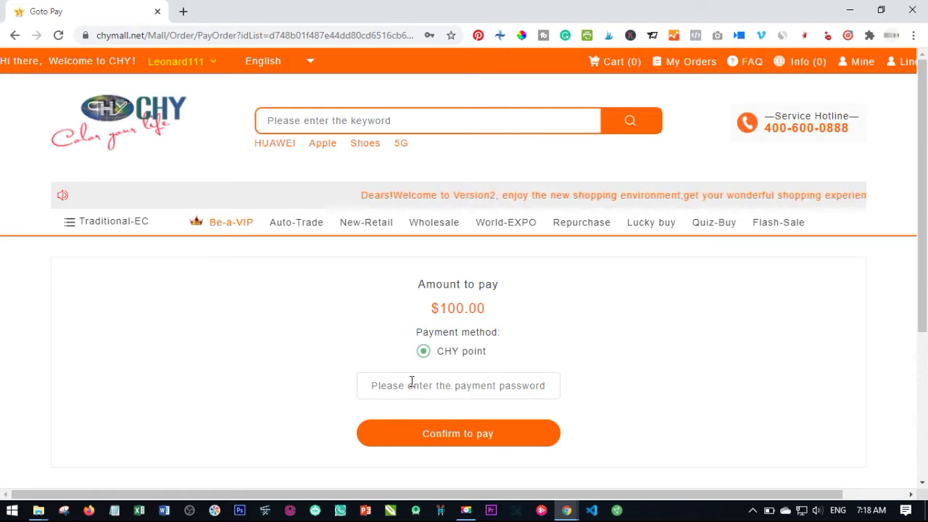
Confirm the $100.00 CHY point payment, dismiss the save-password bubble, and view orders
scroll(407, 370, "down", 1)
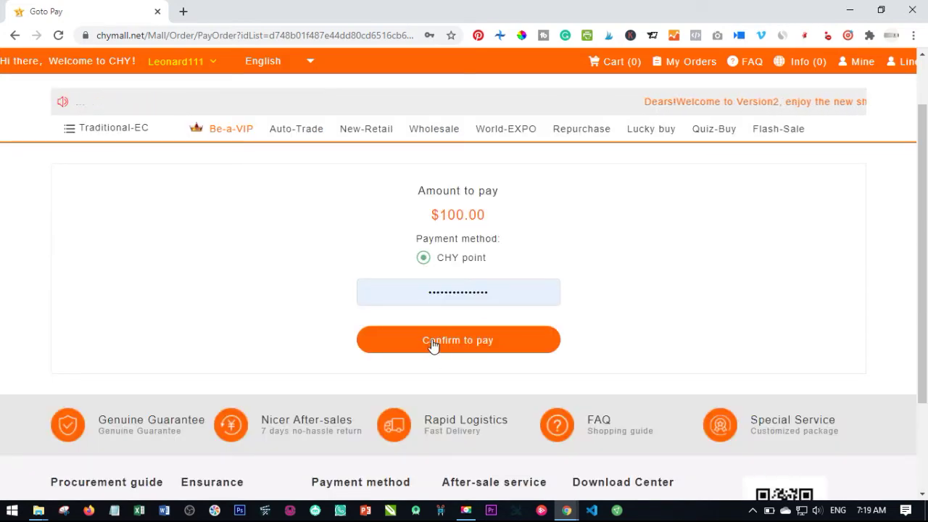
left_click(436, 345)
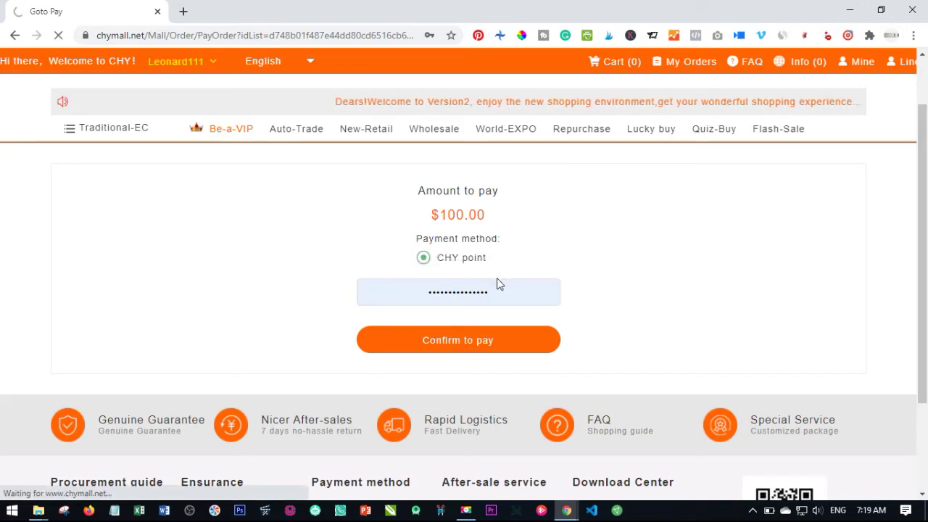
scroll(499, 284, "down", 1)
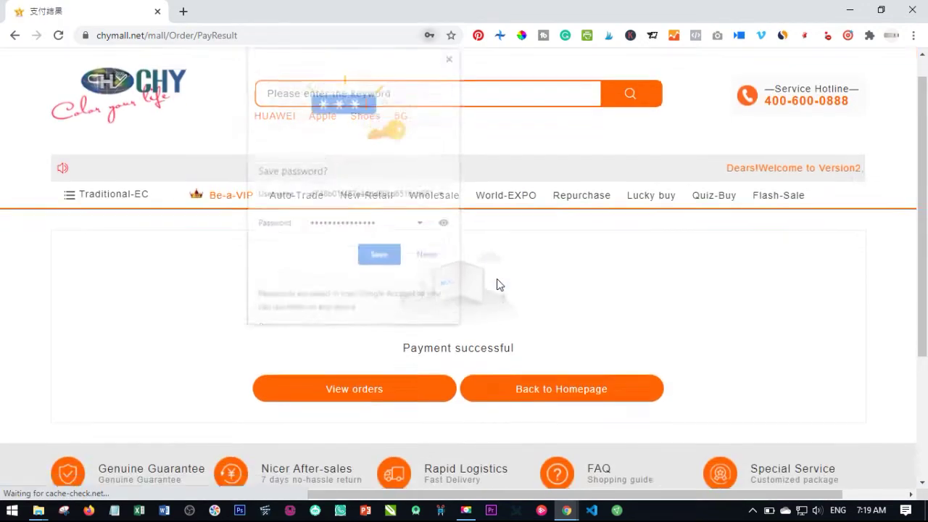
left_click(452, 55)
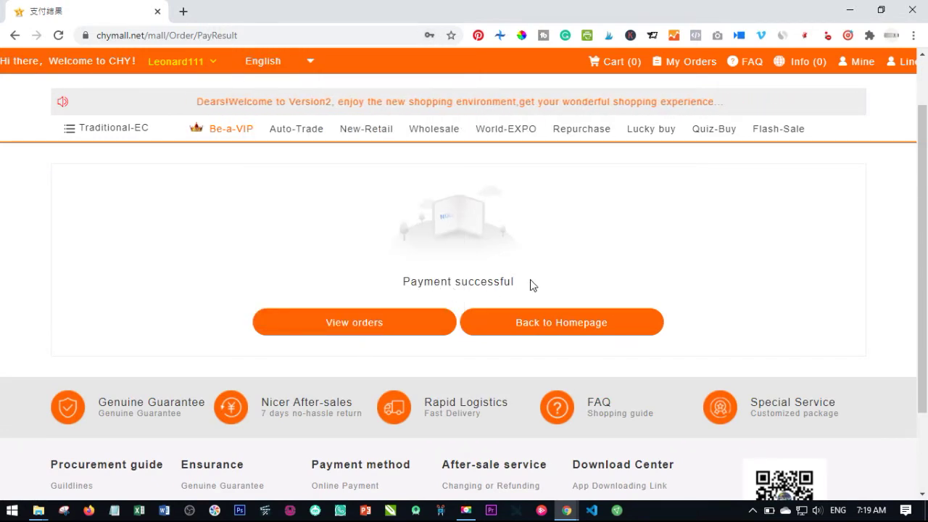
left_click(353, 324)
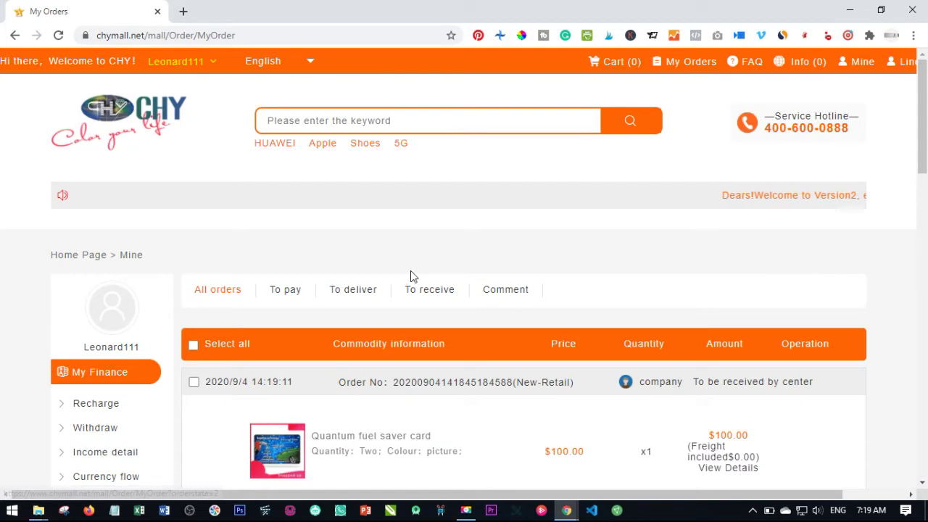
Scroll the My Orders list, then return home via the CHY logo
scroll(410, 275, "down", 2)
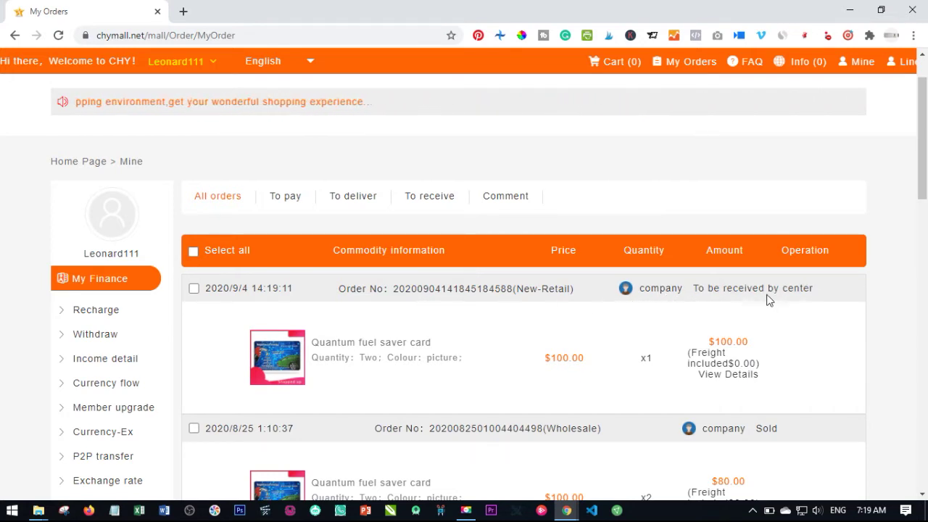
scroll(829, 304, "down", 1)
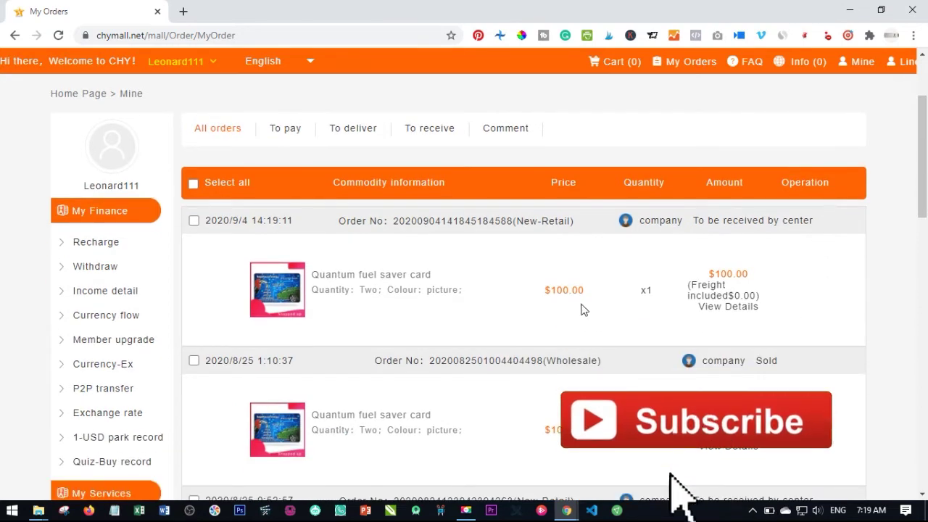
scroll(791, 253, "up", 3)
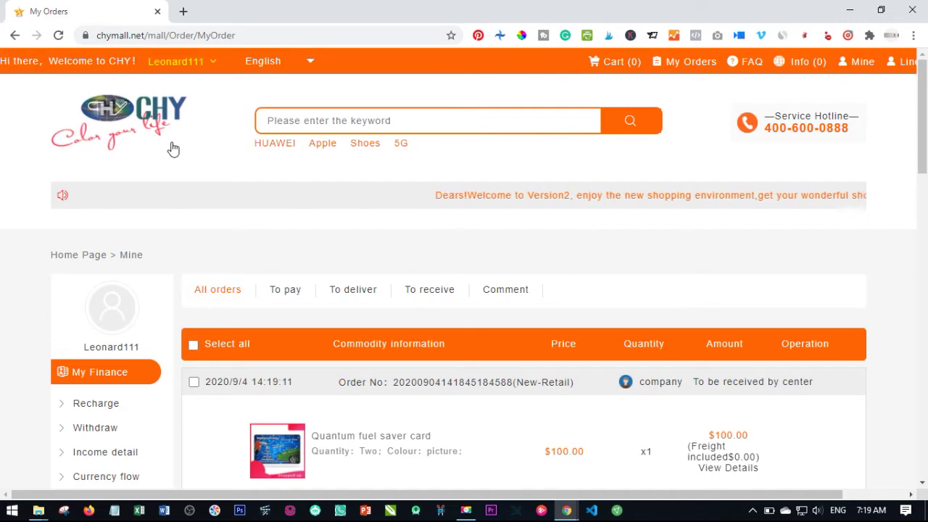
left_click(148, 124)
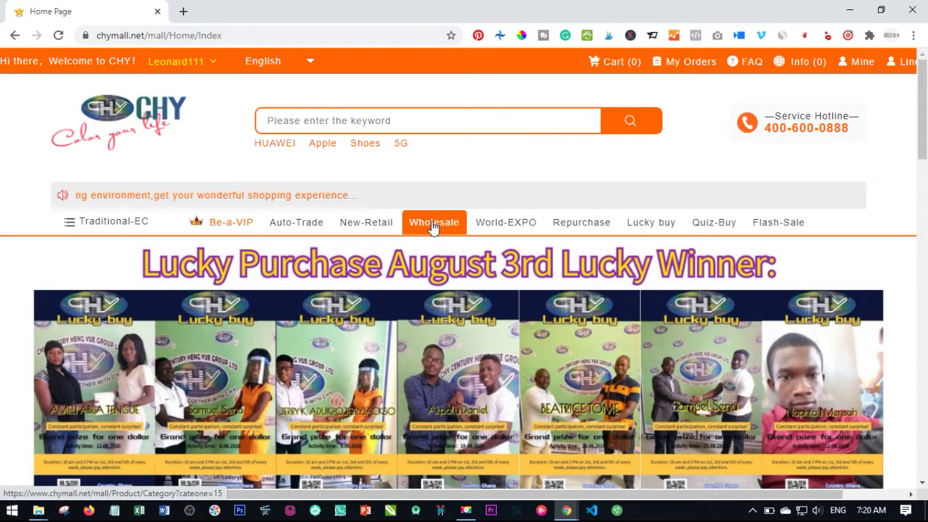
Open the Quantum fuel saver card from the Wholesale category
left_click(433, 226)
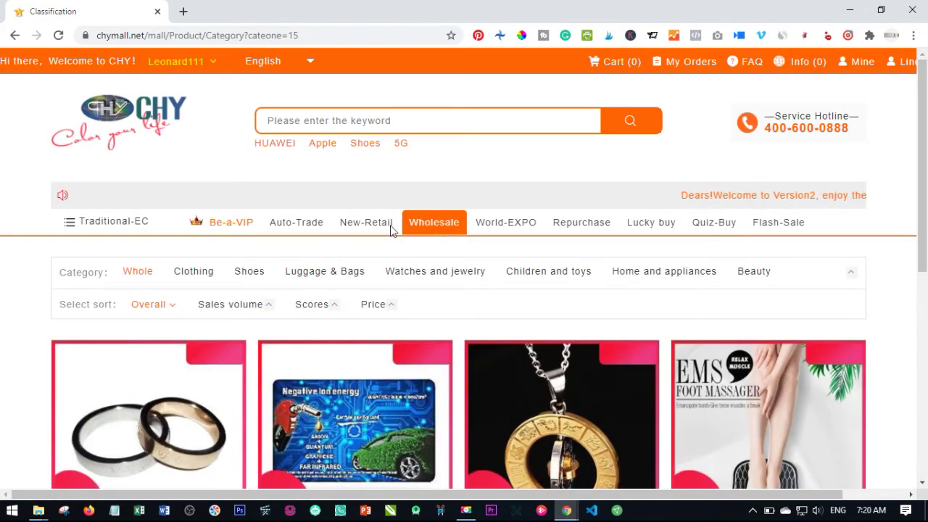
scroll(358, 179, "down", 1)
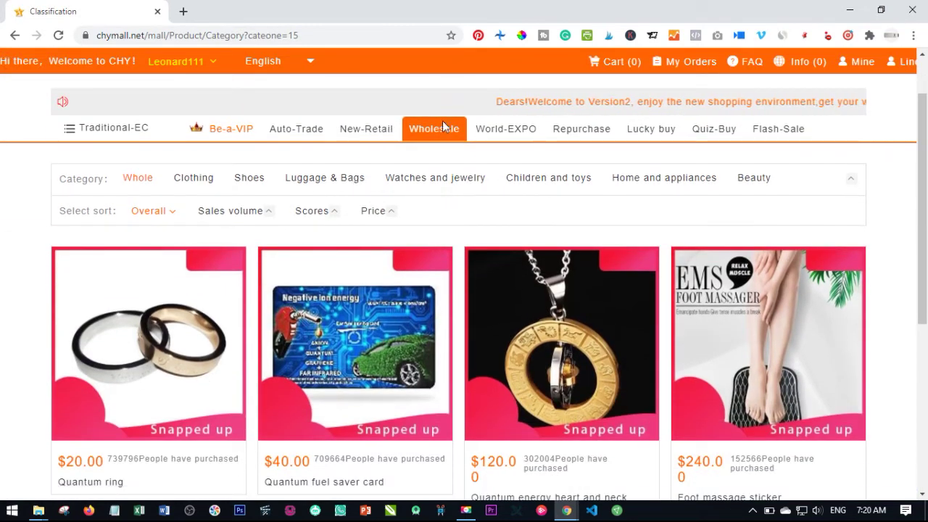
scroll(370, 218, "down", 1)
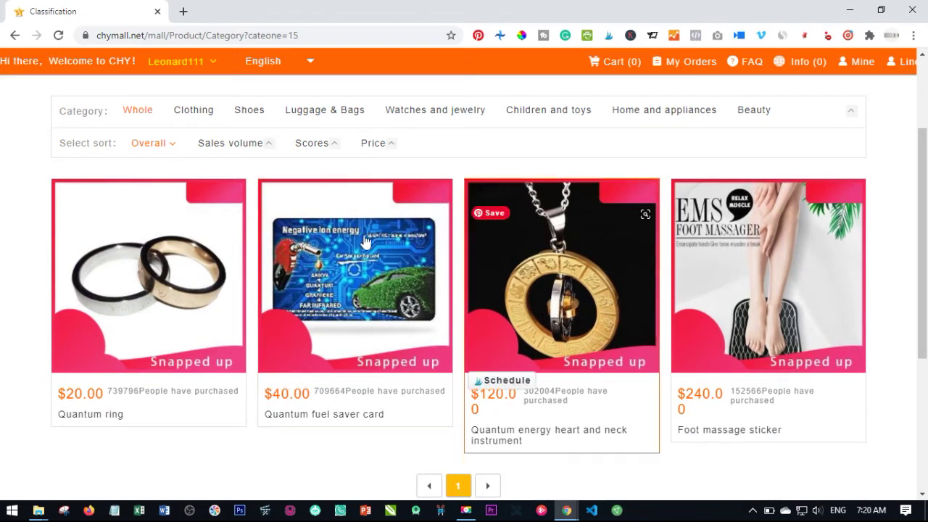
left_click(347, 288)
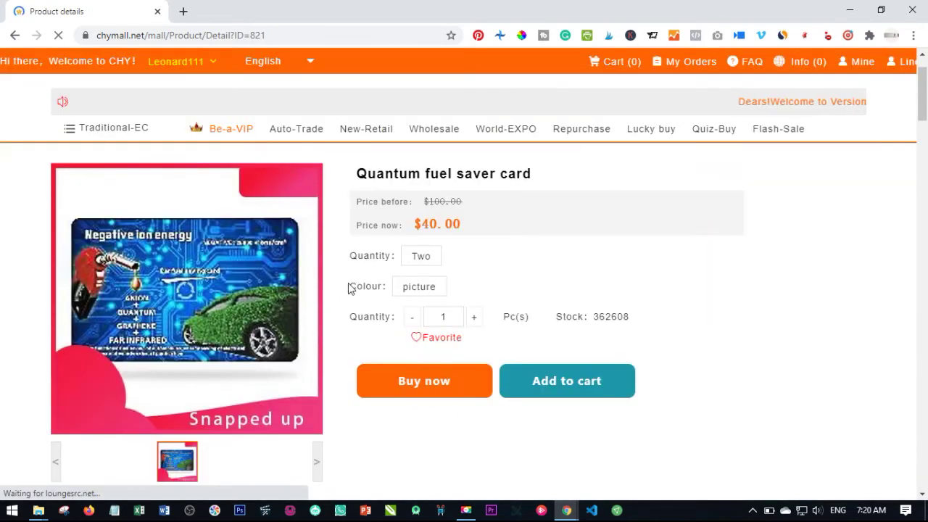
Choose options Two and picture, then buy two cards at $40.00 each
left_click(423, 259)
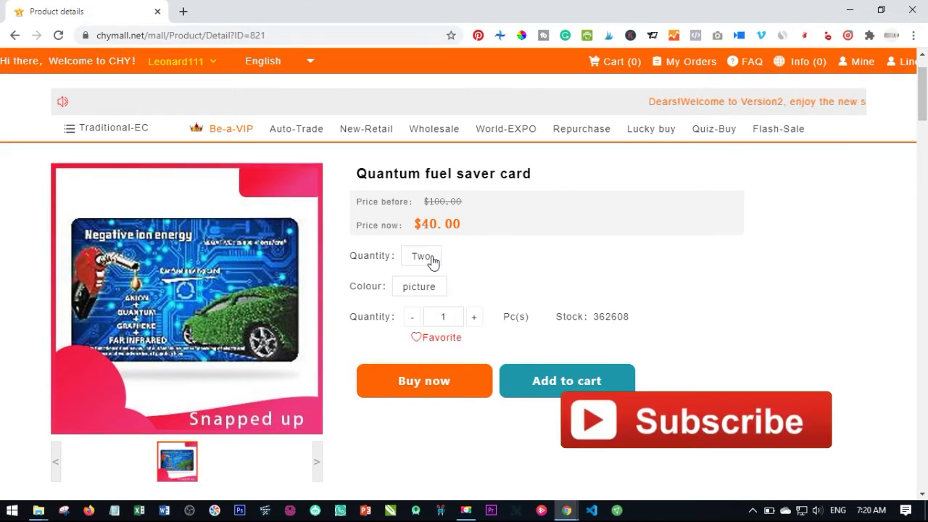
left_click(426, 288)
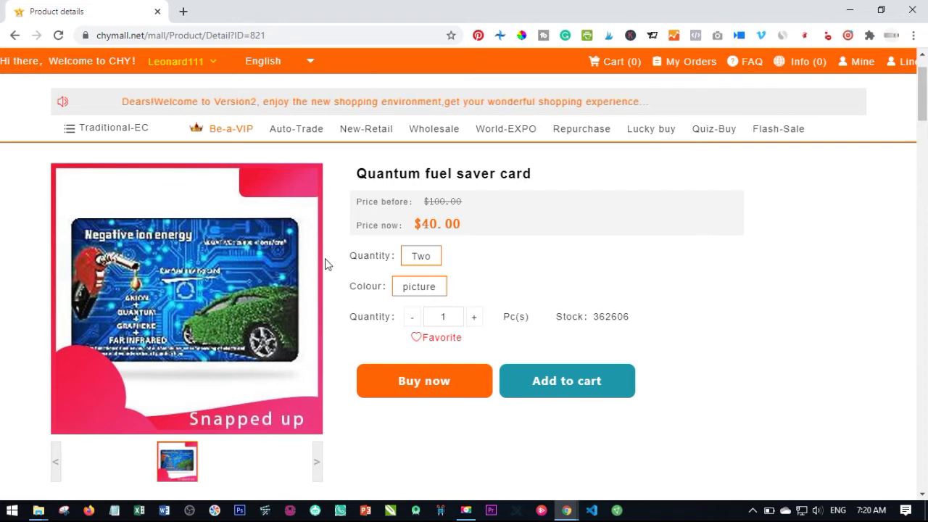
mouse_move(202, 239)
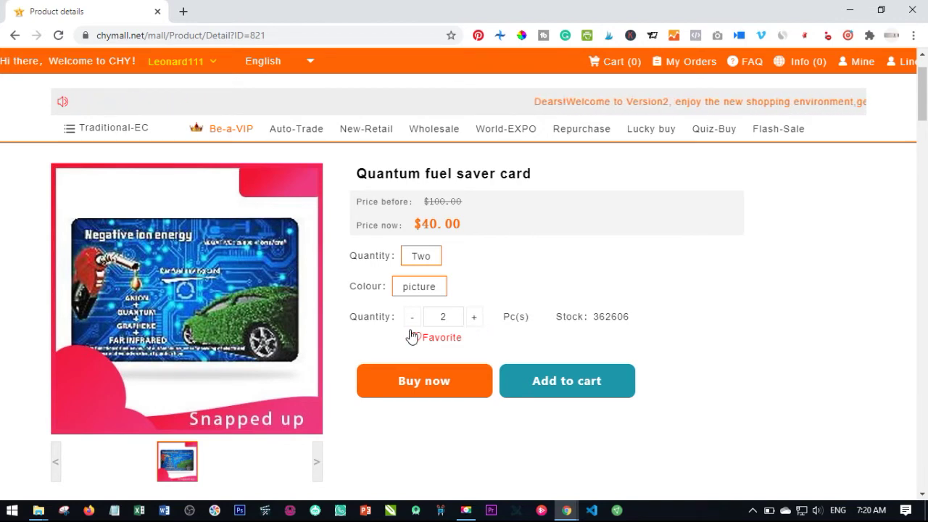
left_click(403, 379)
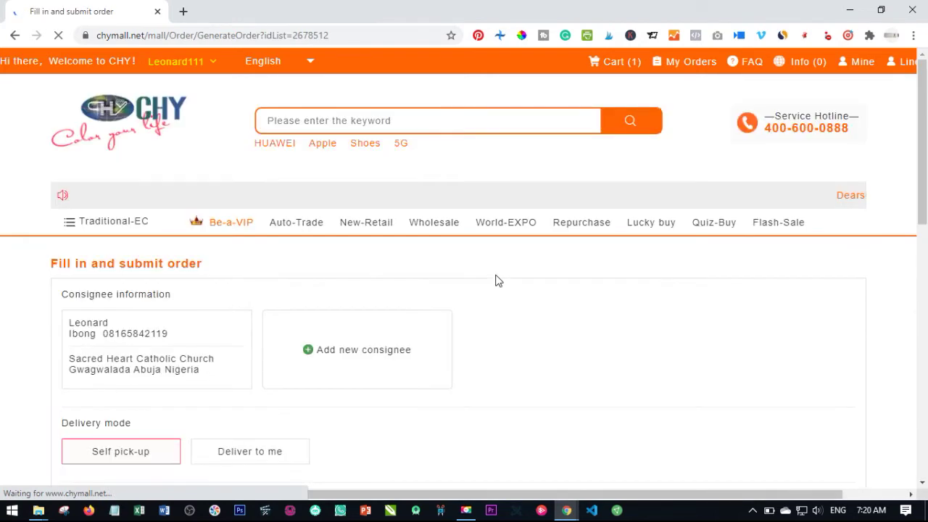
Pick the saved consignee with Deliver to me, then continue to pay $80.00
scroll(413, 281, "down", 1)
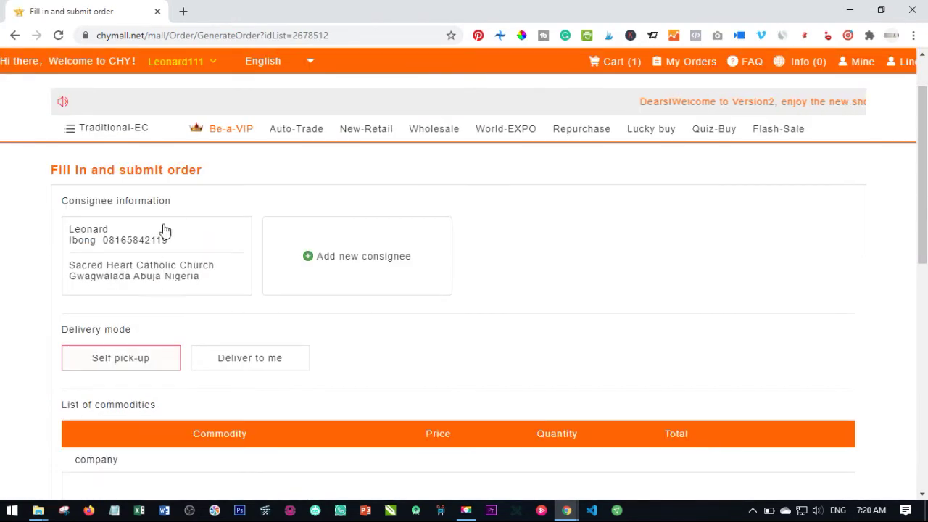
left_click(151, 264)
left_click(253, 371)
scroll(398, 312, "down", 3)
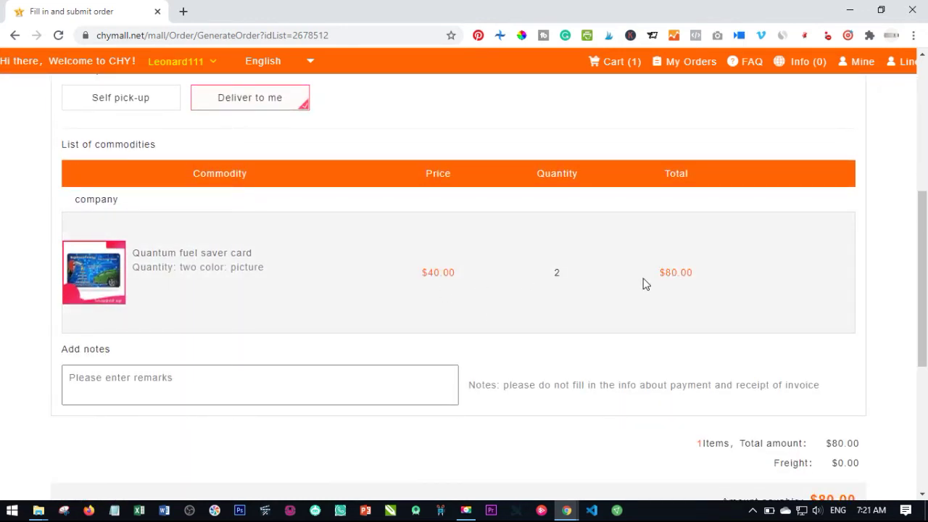
scroll(688, 275, "down", 2)
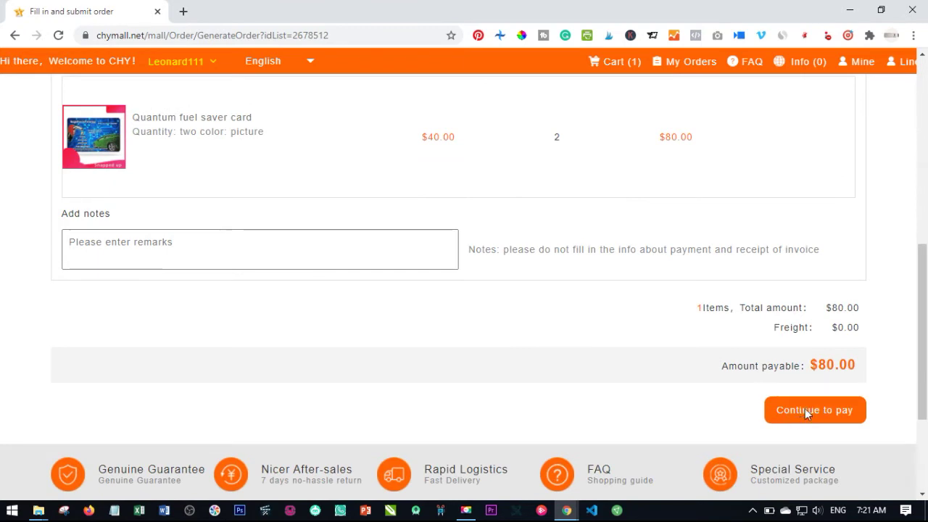
left_click(805, 412)
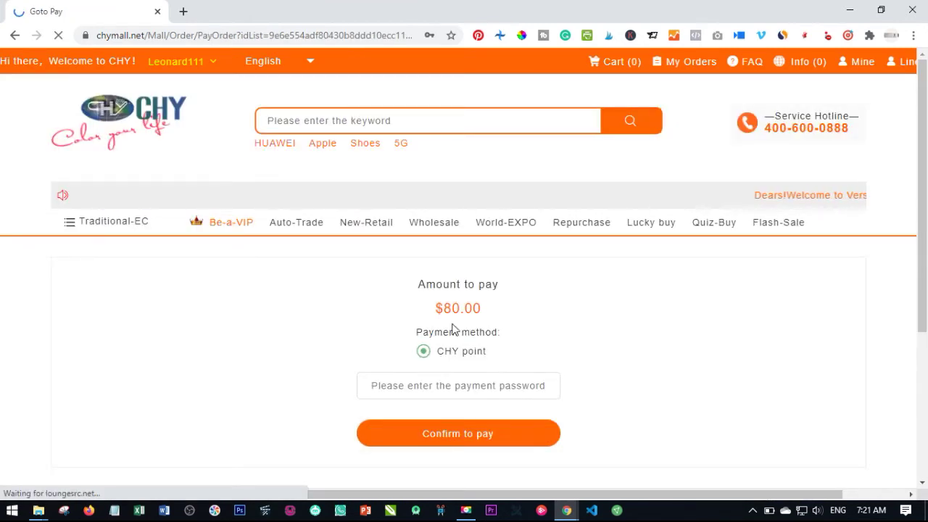
Enter the payment password, confirm the $80.00 payment, dismiss the bubble, and view orders
scroll(346, 301, "down", 1)
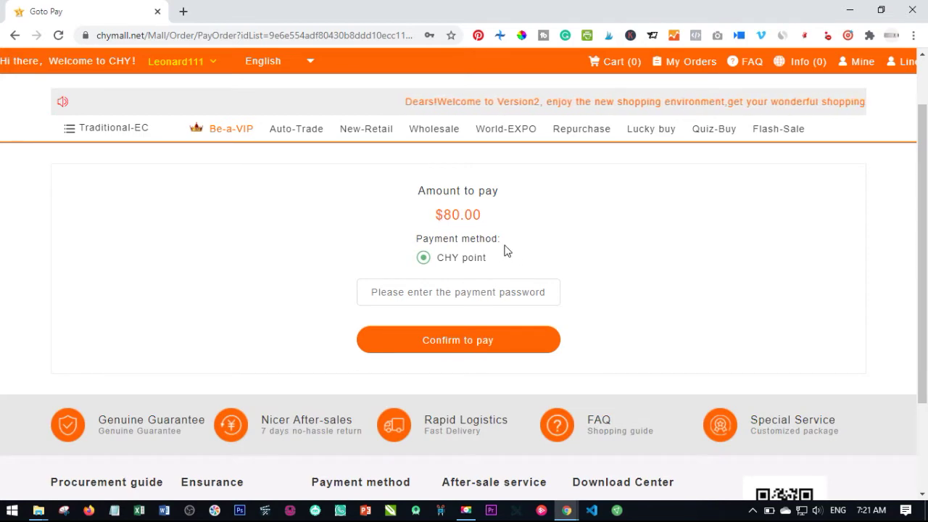
left_click(458, 293)
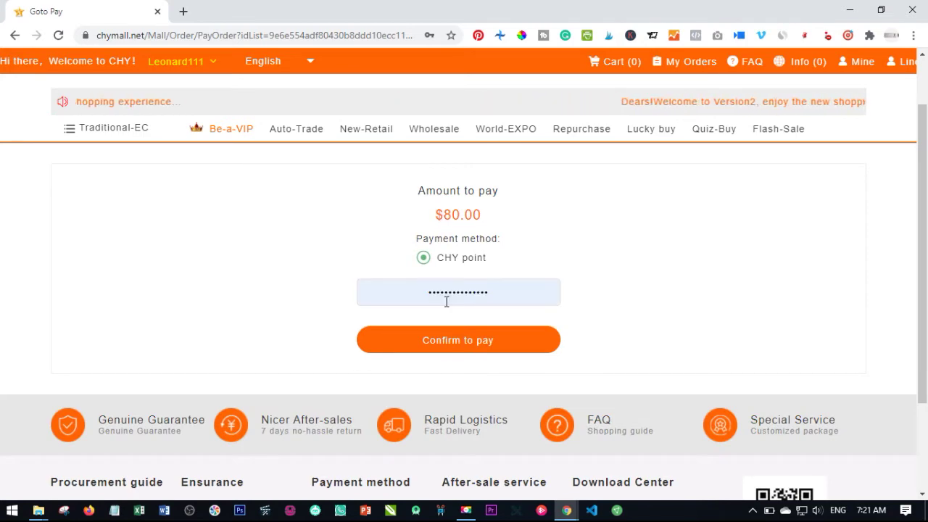
left_click(471, 341)
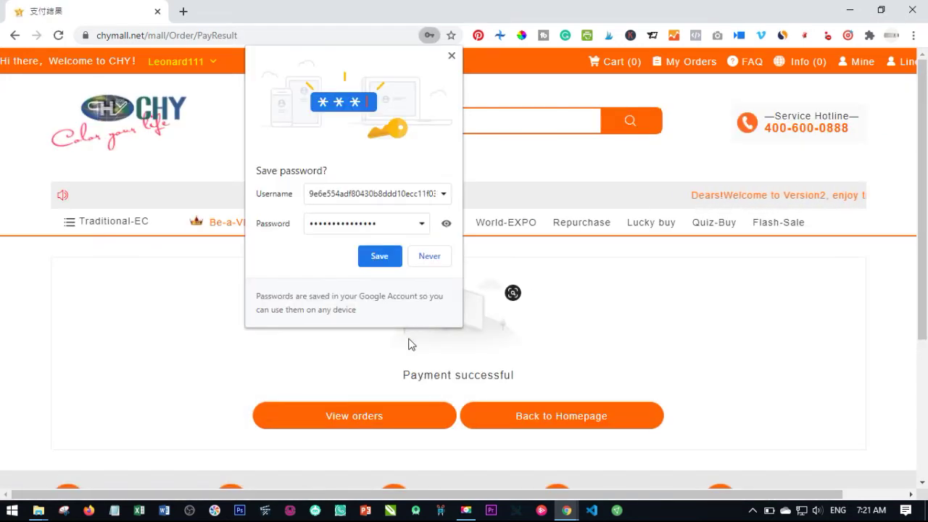
left_click(451, 57)
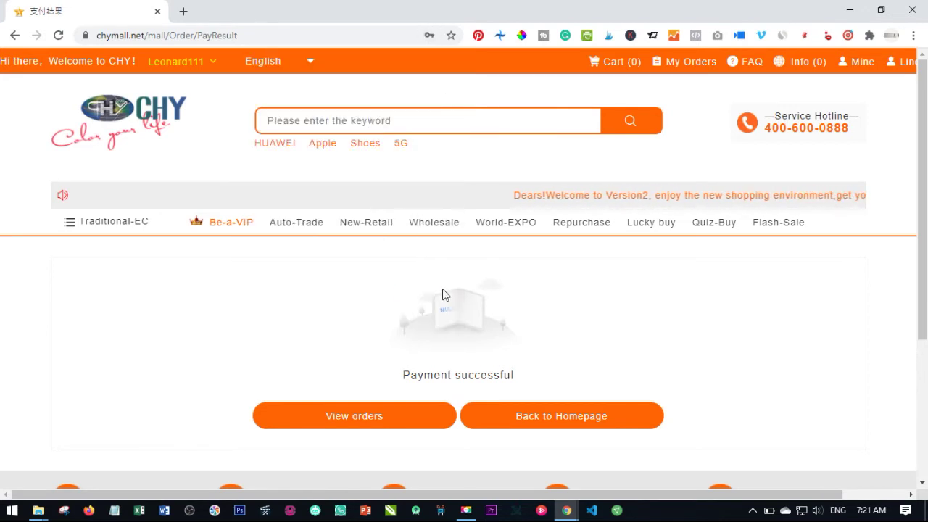
left_click(357, 418)
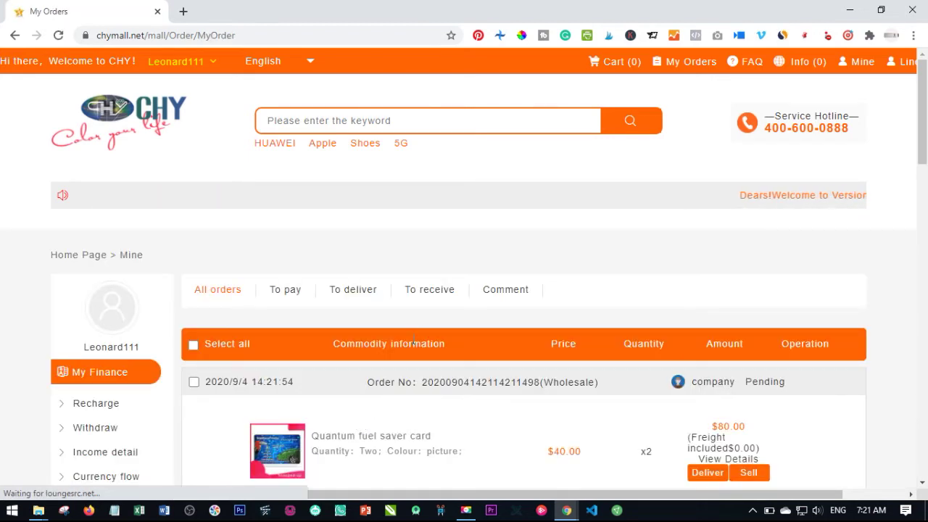
Scroll All orders to check the $80.00 Wholesale and $100.00 New-Retail orders
scroll(421, 320, "down", 1)
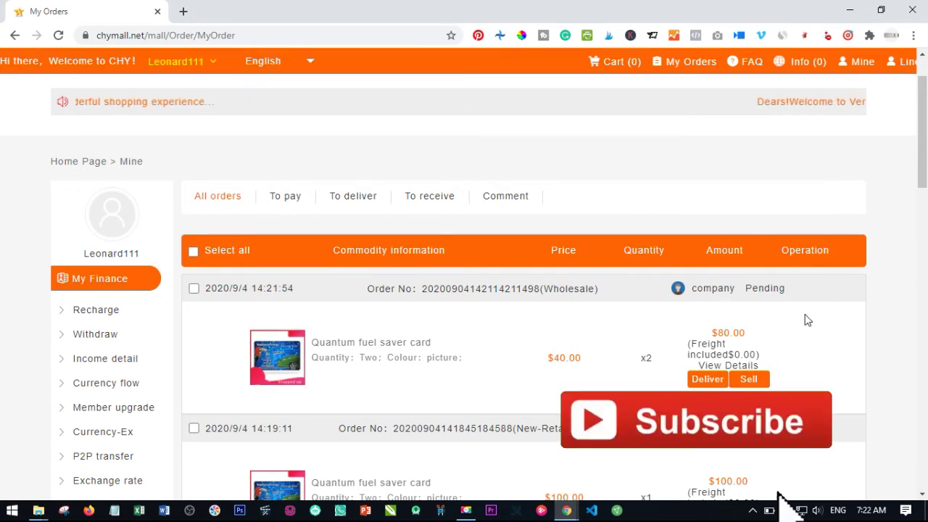
scroll(853, 304, "down", 1)
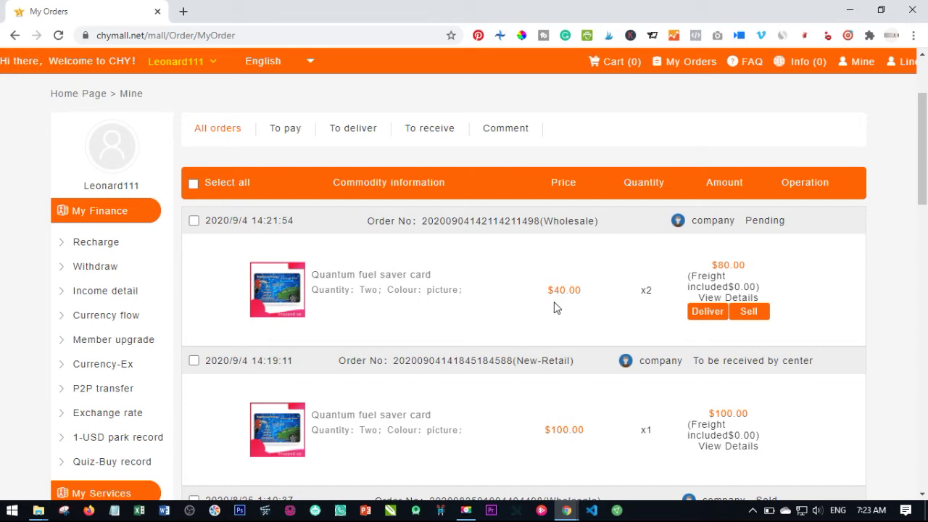
Put the pending $80.00 Wholesale fuel saver card order up for sale
left_click(751, 312)
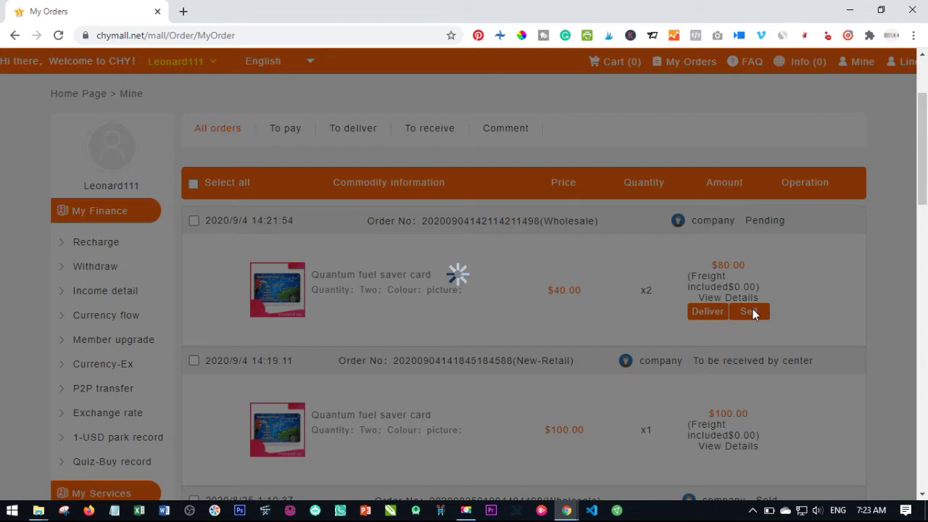